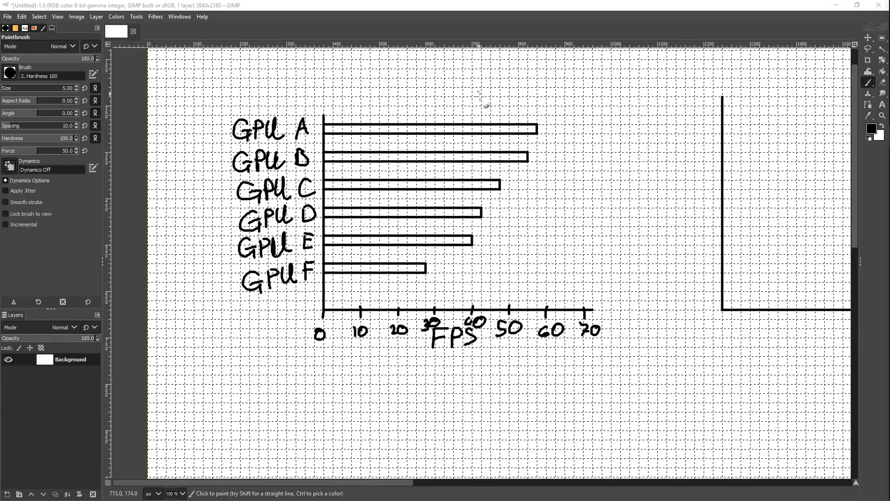
Try and undo a circle at GPU A's bar end, an underline, and an axis bracket
mouse_move(510, 86)
mouse_down()
mouse_move(508, 108)
mouse_move(477, 95)
mouse_up()
key(ctrl+z)
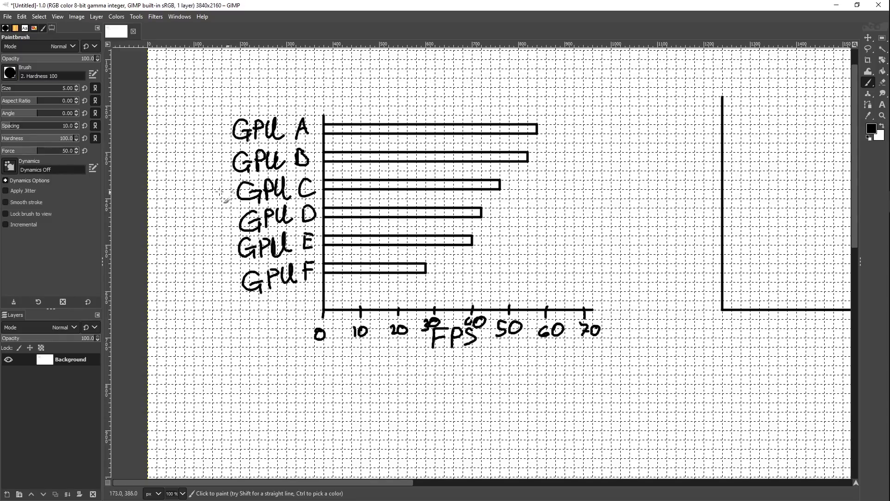
drag(220, 145, 322, 138)
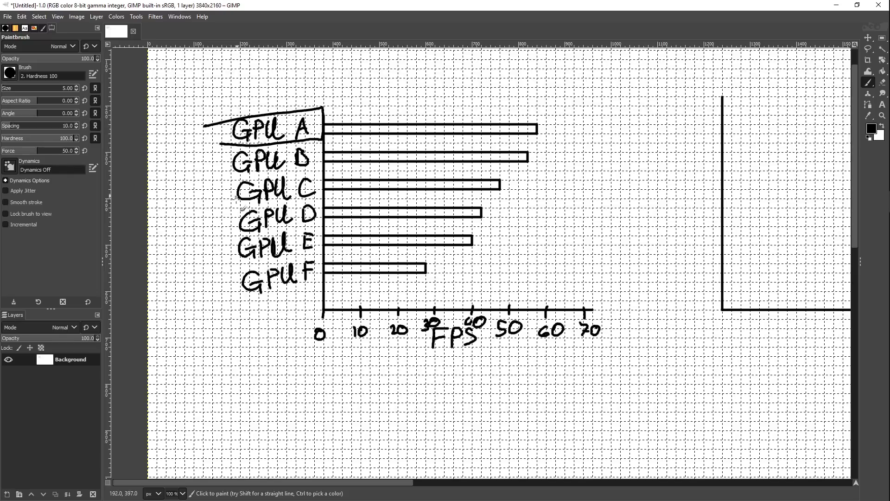
key(ctrl+z)
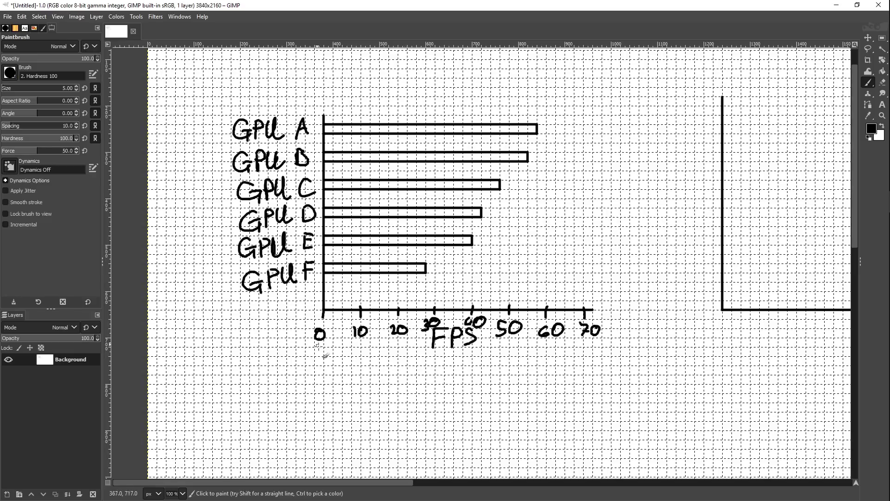
mouse_move(301, 301)
mouse_down()
mouse_move(299, 315)
mouse_move(585, 341)
mouse_move(635, 302)
mouse_move(280, 290)
mouse_up()
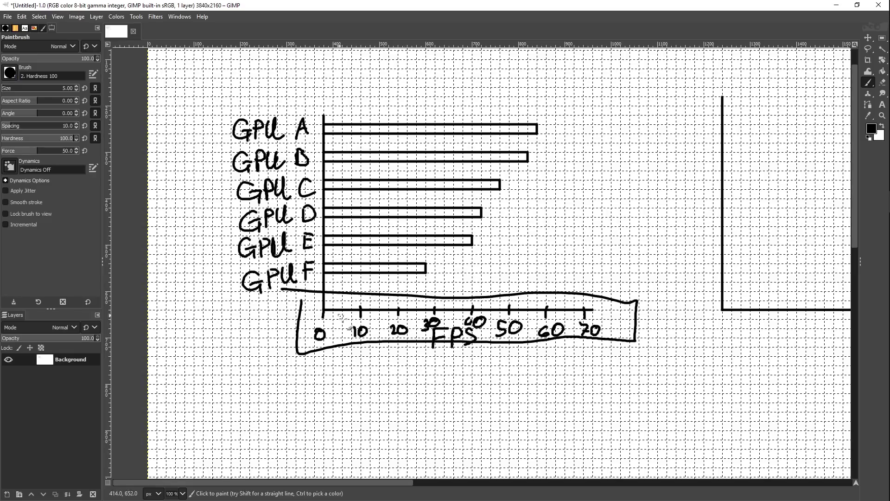
key(ctrl+z)
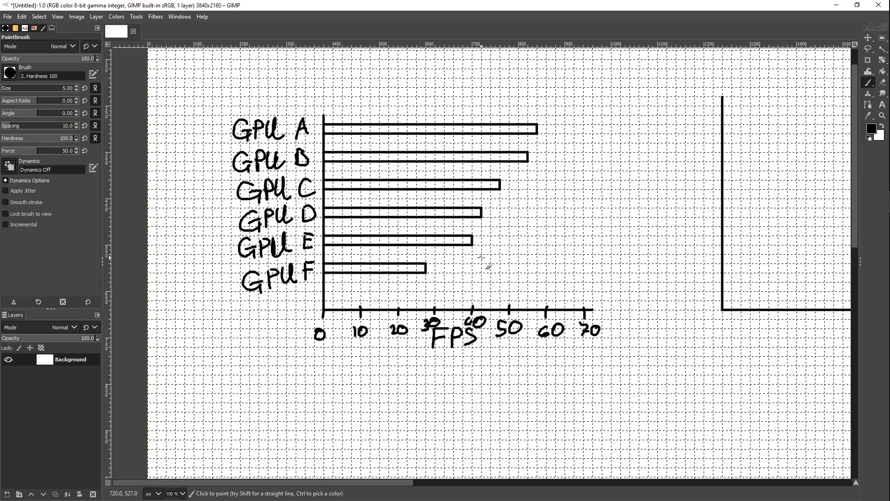
Draw and undo a vertical line from GPU A's bar and a curved mark beside GPU B
click(537, 134)
shift+click(537, 310)
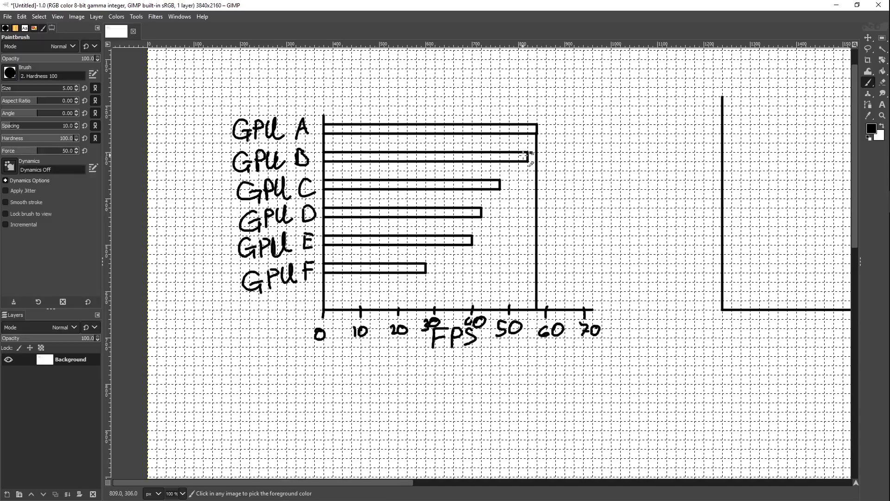
key(ctrl+z)
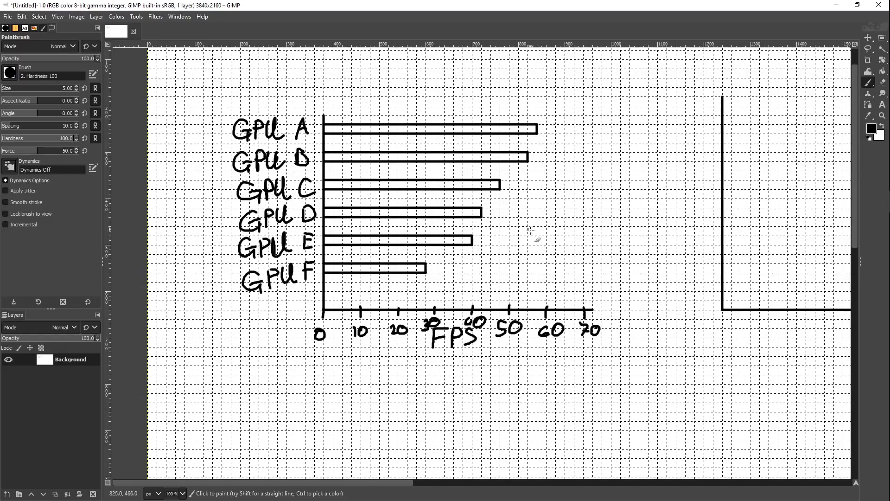
drag(569, 160, 558, 187)
key(ctrl+z)
Handwrite 57.5 just past the GPU A bar, undoing the extra FPS letters
mouse_move(553, 117)
mouse_down()
mouse_move(541, 134)
mouse_move(569, 124)
mouse_move(575, 135)
mouse_move(593, 132)
mouse_move(604, 114)
mouse_up()
click(568, 134)
drag(594, 124, 602, 134)
drag(604, 115, 614, 134)
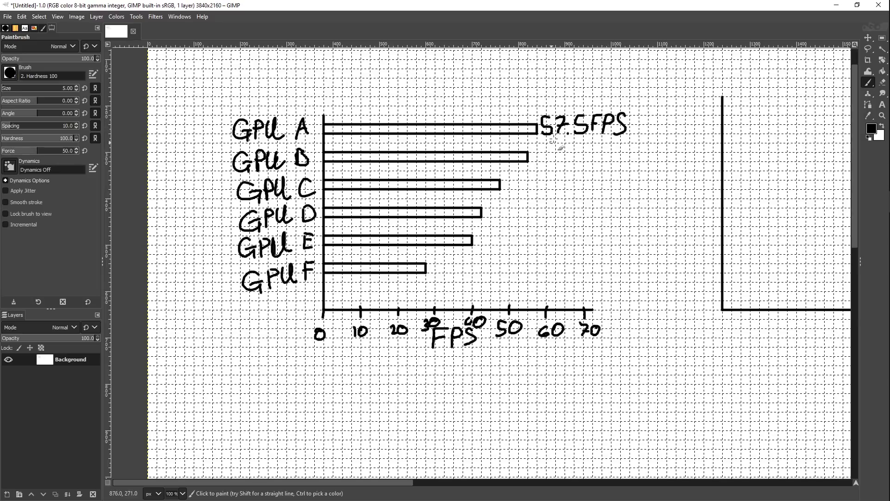
key(ctrl+z)
key(ctrl+z)
key(ctrl+z)
key(ctrl+z)
key(ctrl+z)
key(ctrl+z)
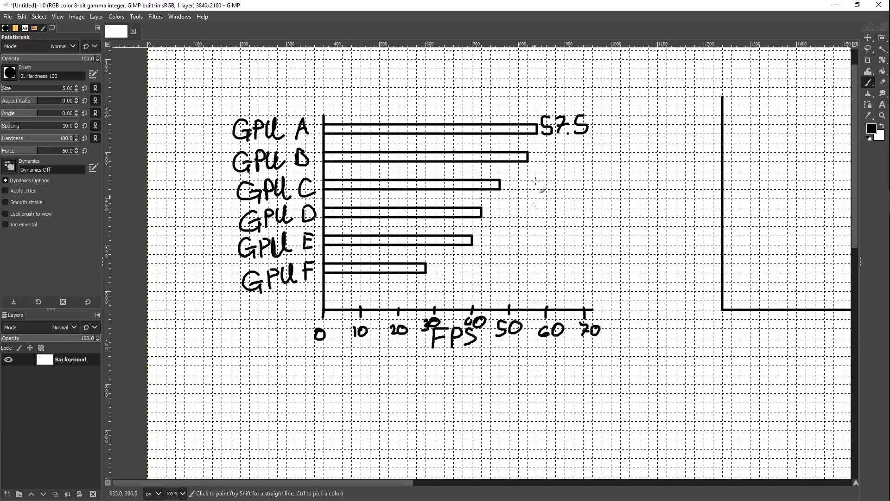
Write 55 beside the GPU B bar, undoing a stray 6 and the vertical lines
mouse_move(540, 149)
mouse_down()
mouse_move(532, 162)
mouse_move(546, 155)
mouse_up()
drag(500, 195, 495, 271)
key(ctrl+z)
drag(501, 190, 504, 301)
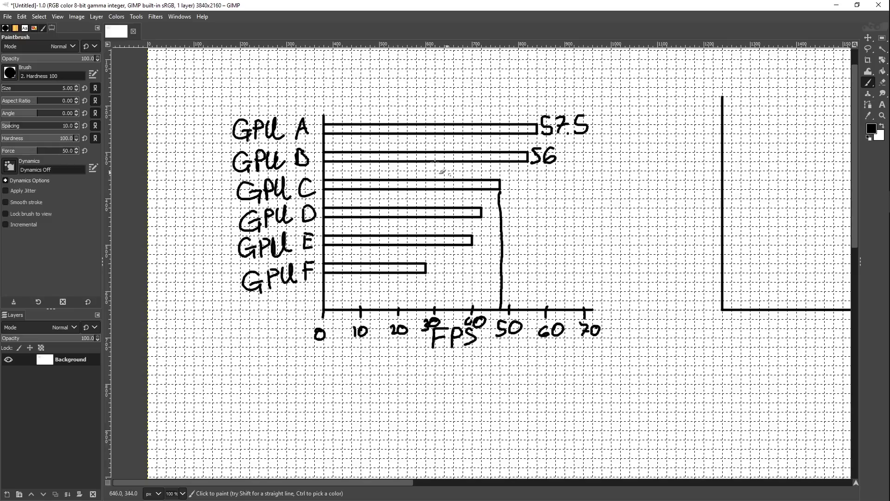
key(ctrl+z)
key(ctrl+z)
drag(552, 147, 544, 165)
key(ctrl+z)
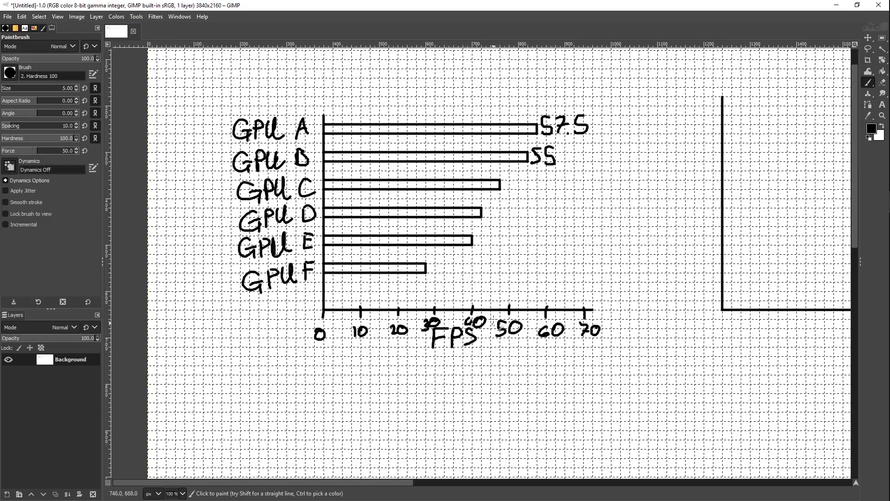
Write 47.5 beside the GPU C bar, leaving a wavy stroke across the axis numbers
mouse_move(506, 180)
mouse_down()
mouse_move(520, 192)
mouse_move(540, 177)
mouse_move(533, 193)
mouse_up()
click(531, 191)
mouse_move(316, 337)
mouse_down()
mouse_move(358, 327)
mouse_move(690, 335)
mouse_up()
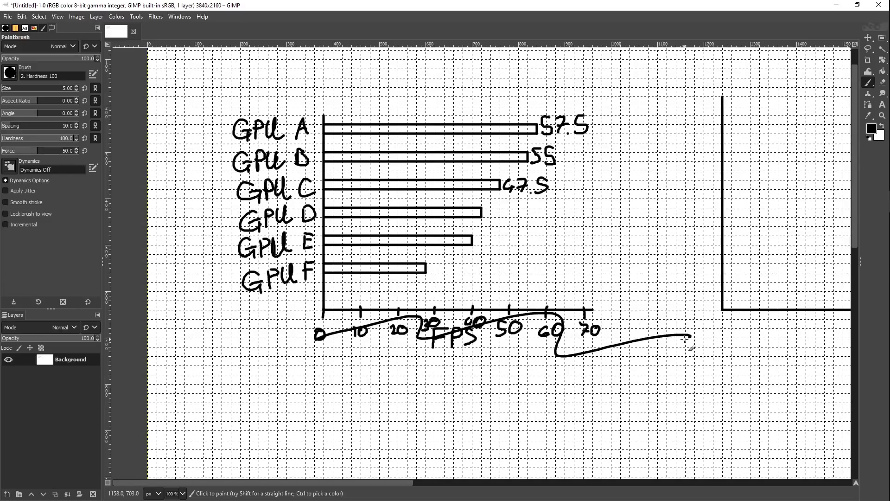
mouse_move(580, 89)
mouse_down()
mouse_move(541, 215)
mouse_move(482, 148)
mouse_up()
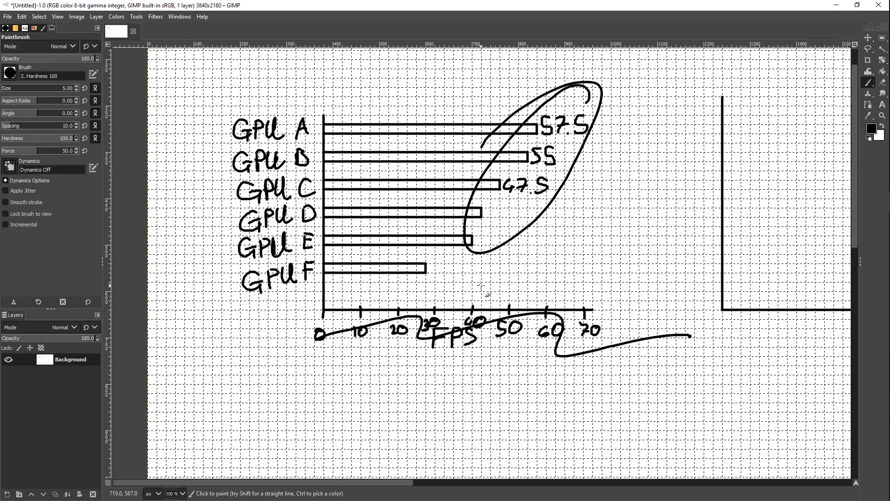
key(ctrl+z)
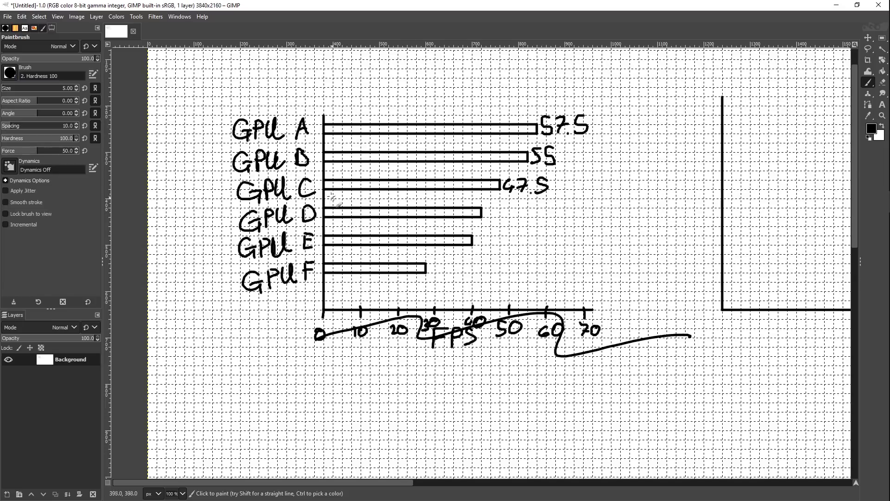
mouse_move(319, 179)
mouse_down()
mouse_move(323, 198)
mouse_move(500, 198)
mouse_move(501, 172)
mouse_move(355, 177)
mouse_up()
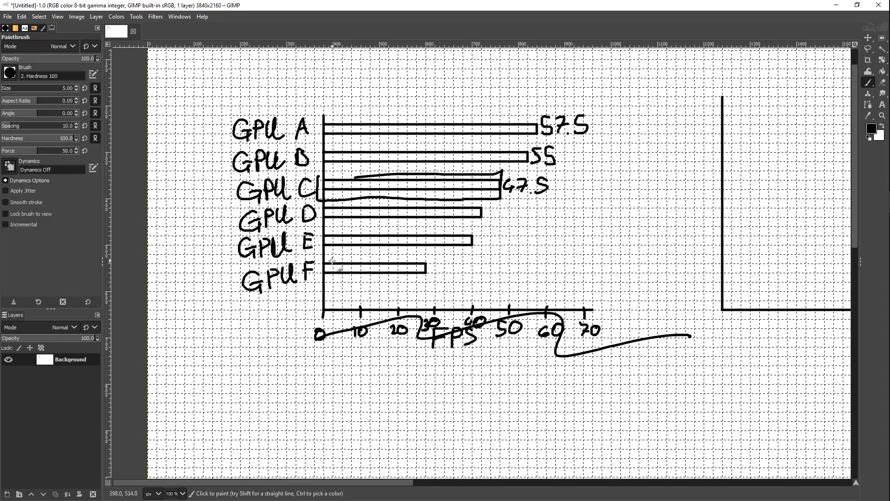
key(ctrl+z)
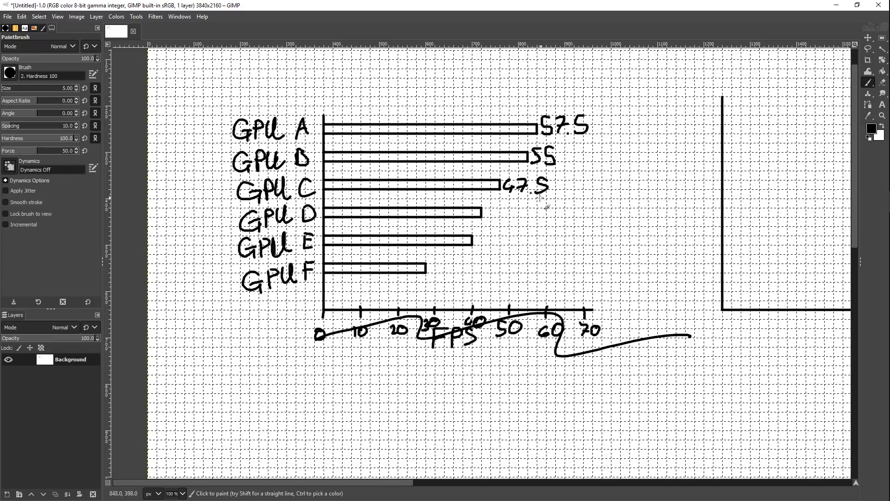
drag(489, 197, 560, 200)
key(ctrl+z)
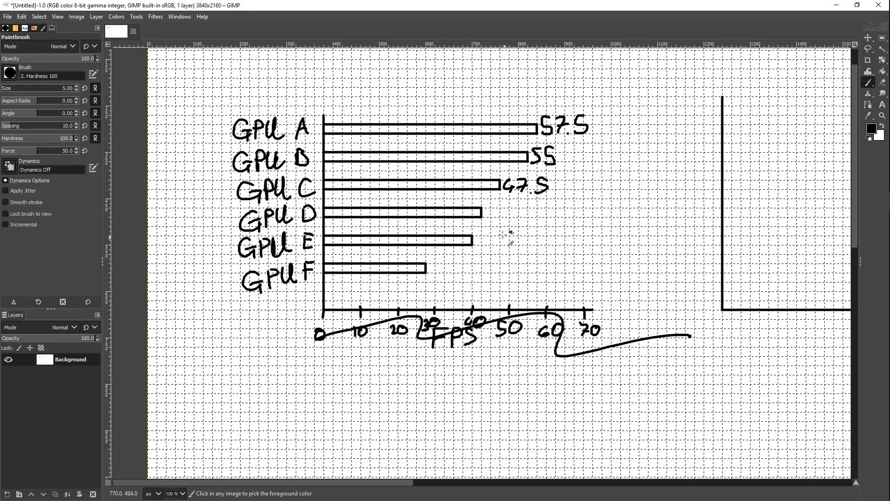
Draw and undo a question mark above GPU C, then add a wavy stroke across its bar
drag(395, 174, 402, 180)
click(407, 191)
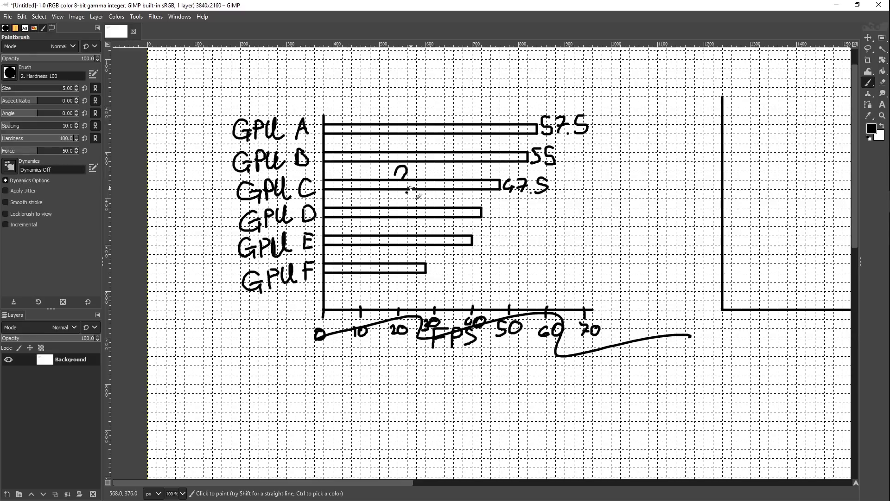
key(ctrl+z)
mouse_move(348, 185)
mouse_down()
mouse_move(342, 179)
mouse_move(360, 198)
mouse_move(482, 197)
mouse_move(501, 176)
mouse_up()
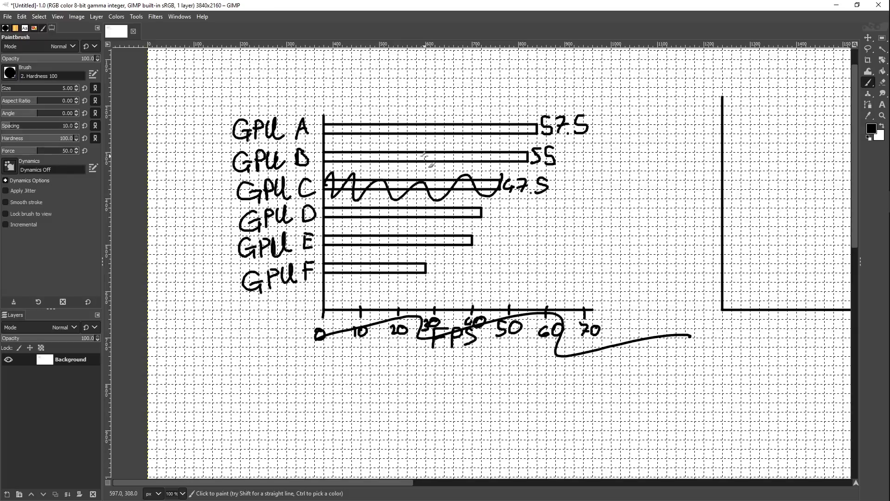
Draw a curved bracket from the 55 label up to 57.5 after undoing earlier tries
mouse_move(565, 160)
mouse_down()
mouse_move(597, 155)
mouse_move(588, 126)
mouse_up()
key(ctrl+z)
drag(563, 162, 597, 132)
key(ctrl+z)
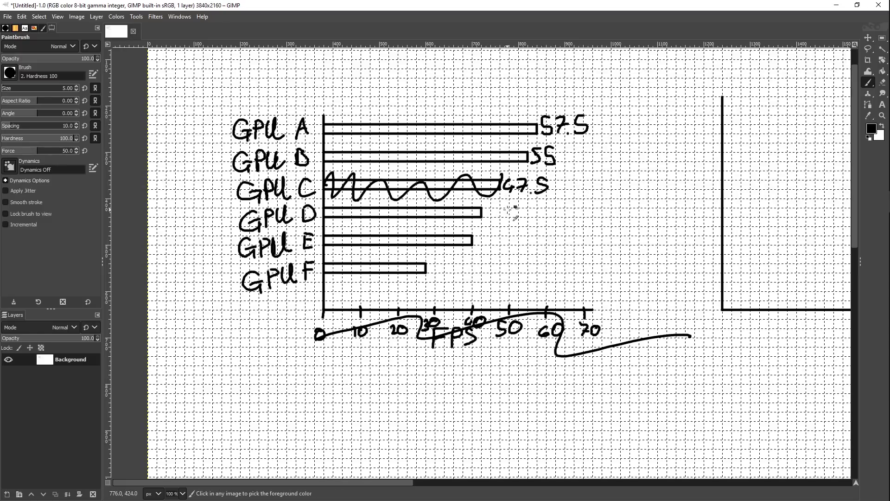
key(ctrl+z)
mouse_move(564, 159)
mouse_down()
mouse_move(595, 135)
mouse_move(593, 126)
mouse_up()
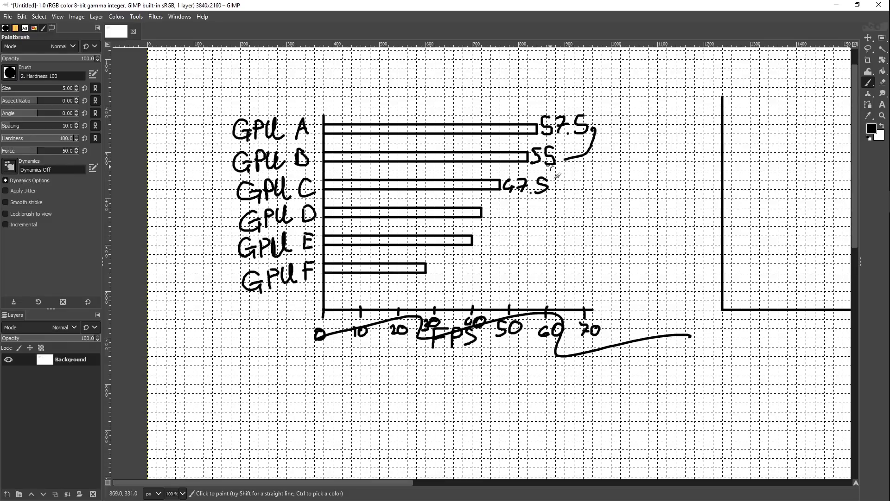
Undo the old bracket and wavy stroke, plus trial lines near 47.5 and GPU E
key(ctrl+z)
key(ctrl+z)
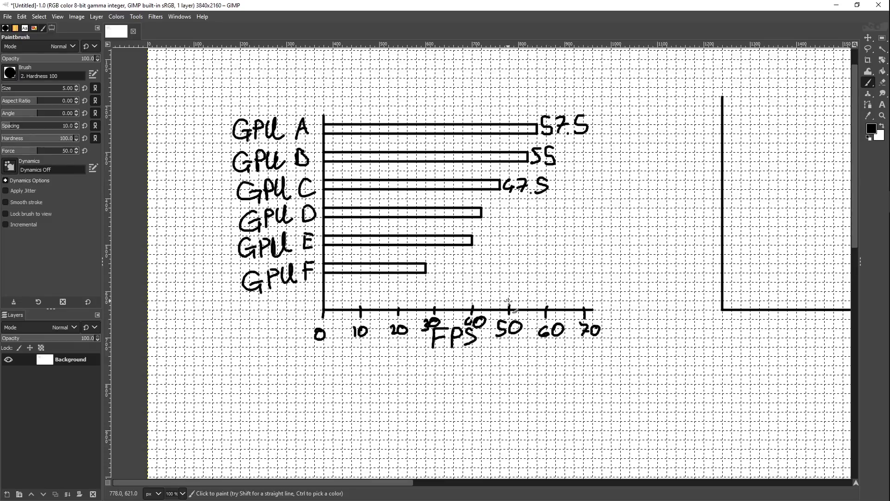
drag(509, 300, 513, 178)
key(ctrl+z)
drag(472, 241, 473, 293)
key(ctrl+z)
Draw a bracket from 55 to 57.5 marked +5%, then scribble a zig-zag across the chart
mouse_move(561, 161)
mouse_down()
mouse_move(583, 135)
mouse_move(600, 149)
mouse_up()
mouse_move(595, 145)
mouse_down()
mouse_move(595, 154)
mouse_move(606, 147)
mouse_move(603, 159)
mouse_move(616, 163)
mouse_move(618, 145)
mouse_move(627, 155)
mouse_up()
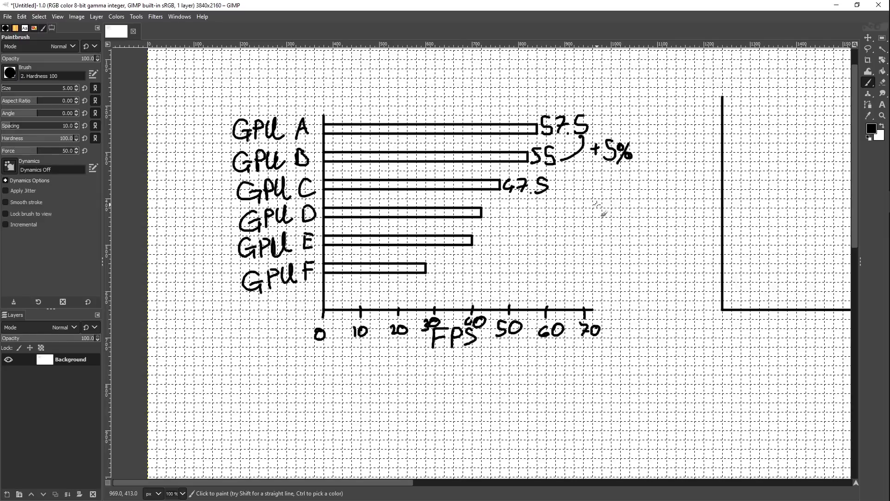
drag(566, 159, 584, 139)
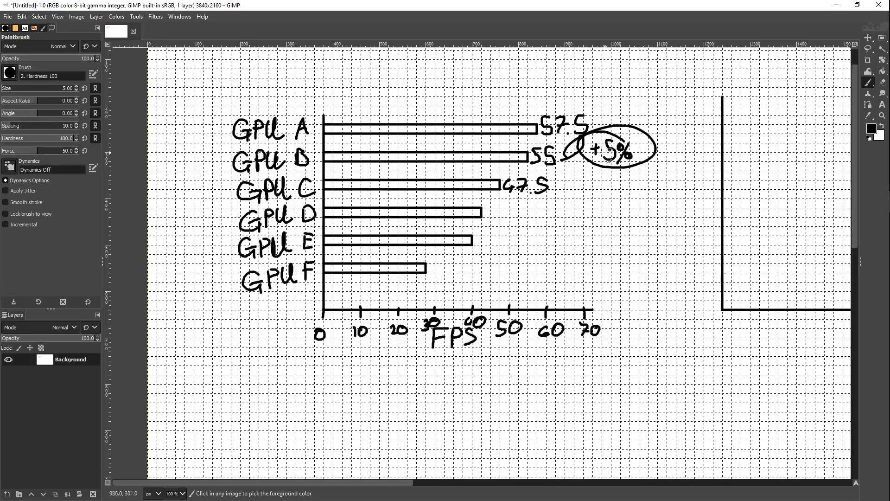
key(ctrl+z)
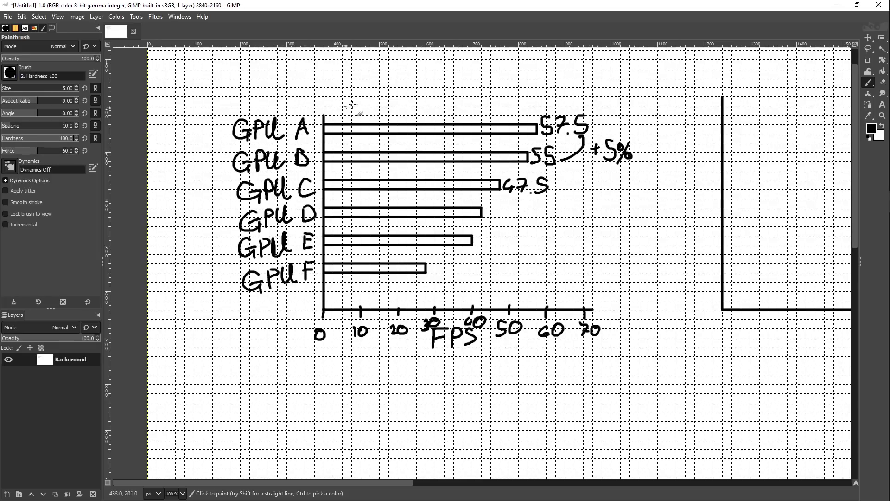
mouse_move(351, 104)
mouse_down()
mouse_move(423, 104)
mouse_move(471, 135)
mouse_move(372, 274)
mouse_move(383, 324)
mouse_move(421, 361)
mouse_move(491, 355)
mouse_move(540, 371)
mouse_move(727, 245)
mouse_up()
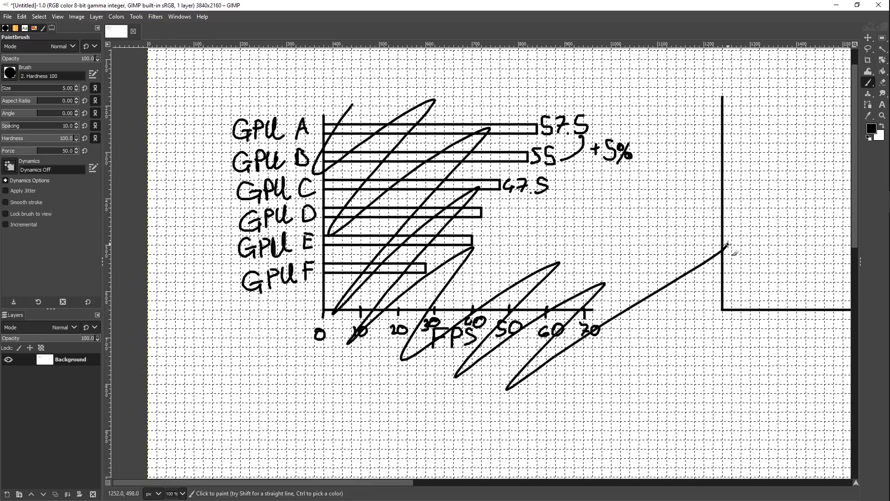